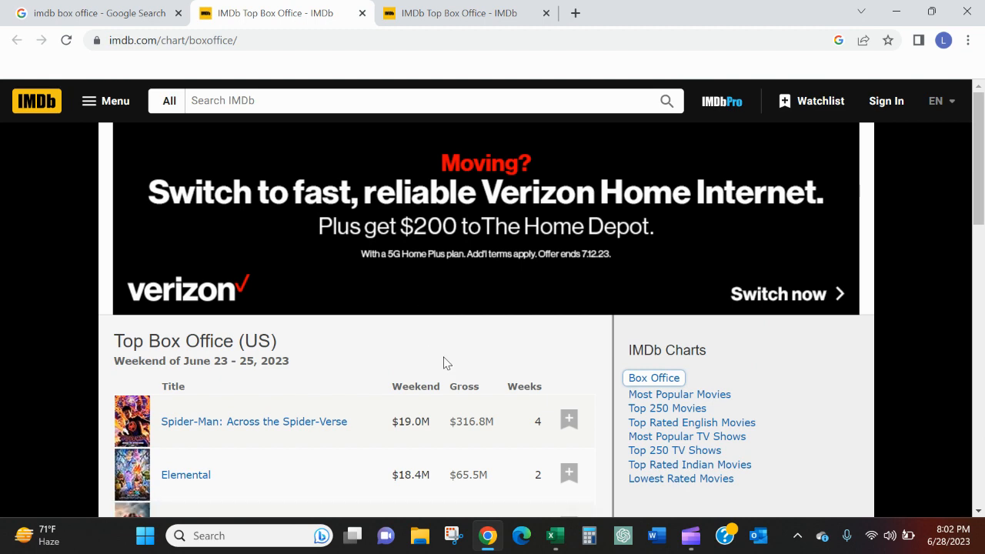
Copy the web address of the IMDb Top Box Office chart page
{"action": "scroll", "coordinate": [444, 362], "scroll_direction": "down", "scroll_amount": 2}
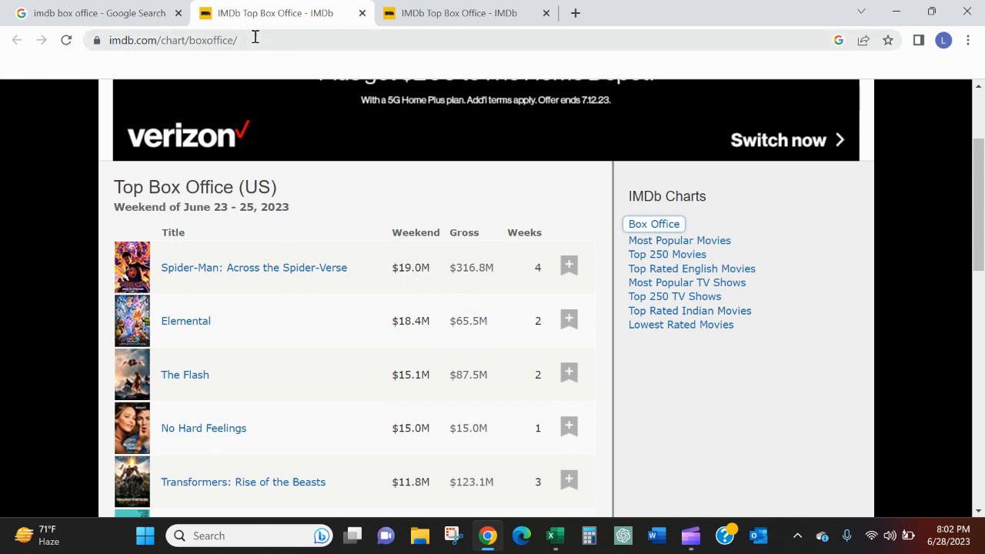
{"action": "left_click", "coordinate": [165, 42]}
{"action": "key", "text": "ctrl+c"}
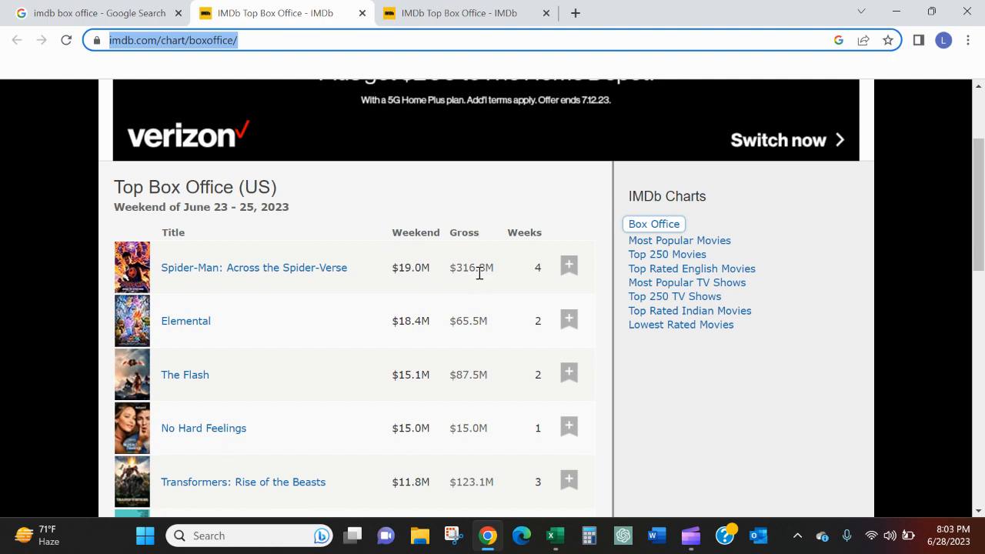
{"action": "left_click", "coordinate": [554, 536]}
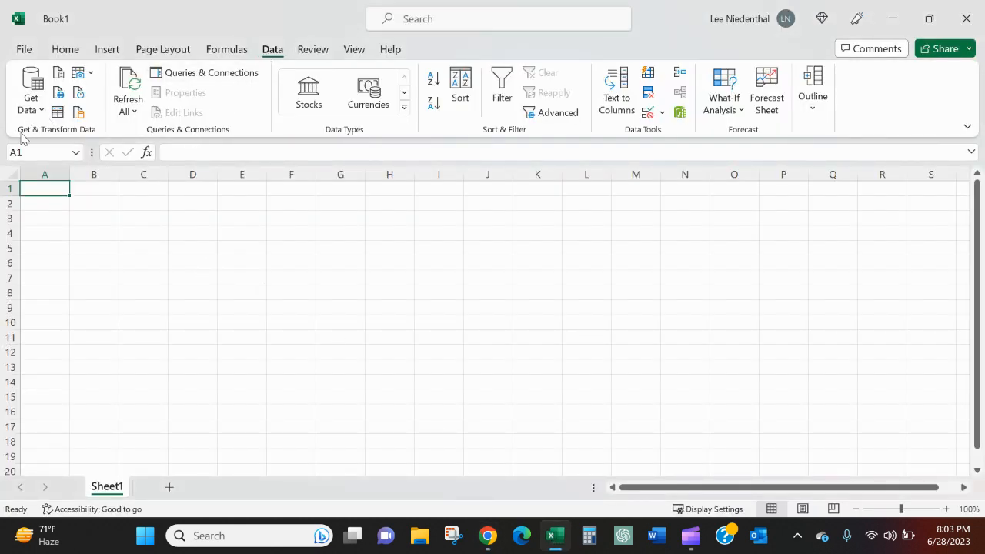
{"action": "left_click", "coordinate": [57, 93]}
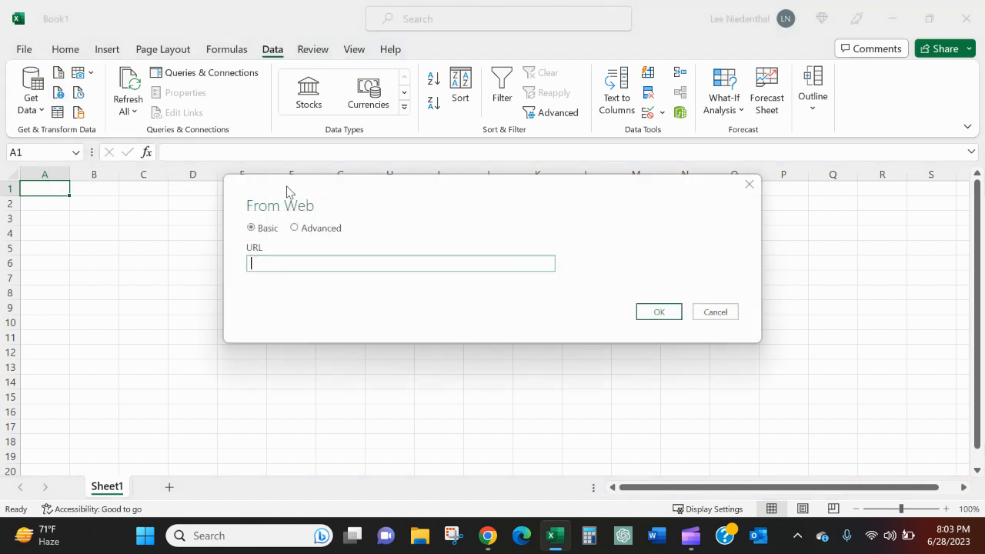
{"action": "key", "text": "ctrl+v"}
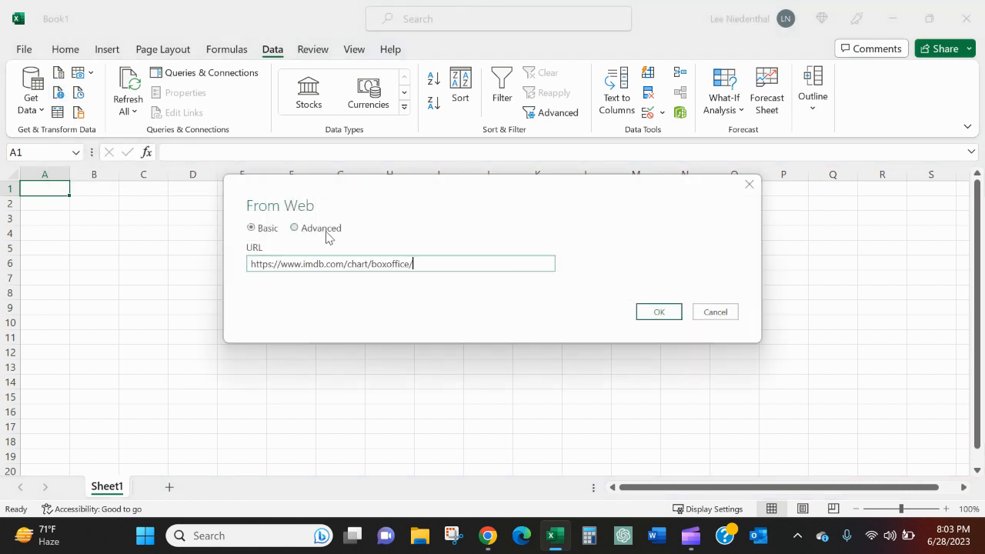
{"action": "left_click", "coordinate": [666, 314]}
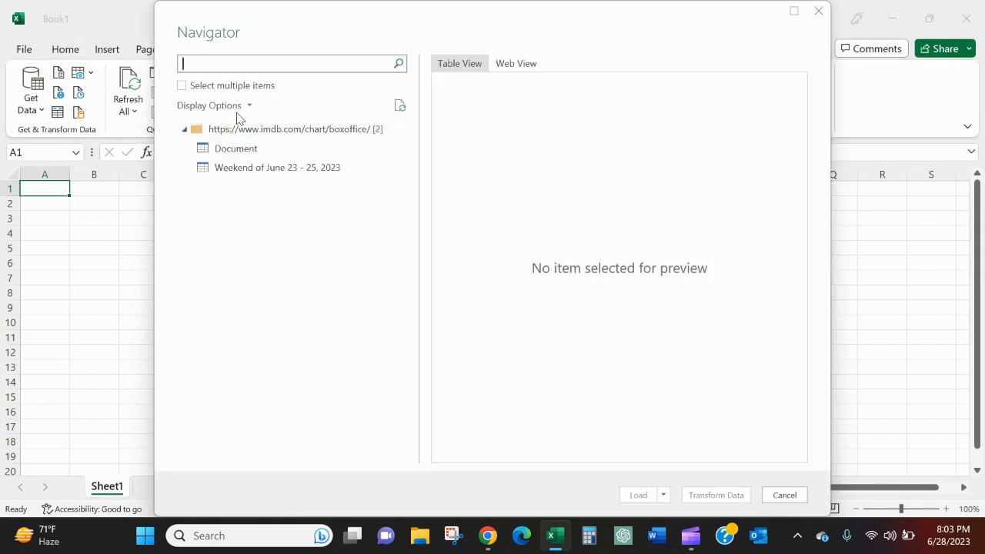
Preview the page's tables and open the "Weekend of June 23 - 25, 2023" table for transformation in Power Query
{"action": "left_click", "coordinate": [247, 150]}
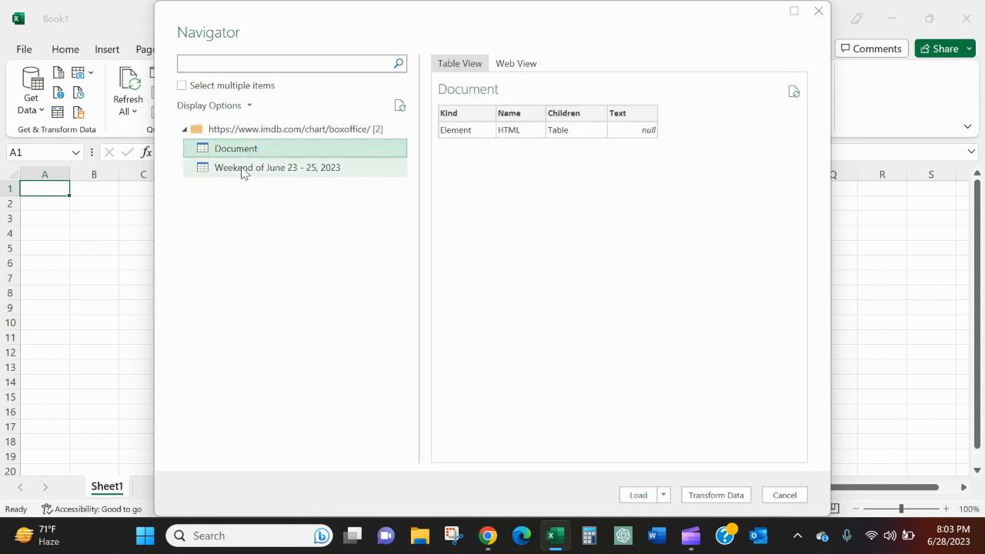
{"action": "left_click", "coordinate": [243, 171]}
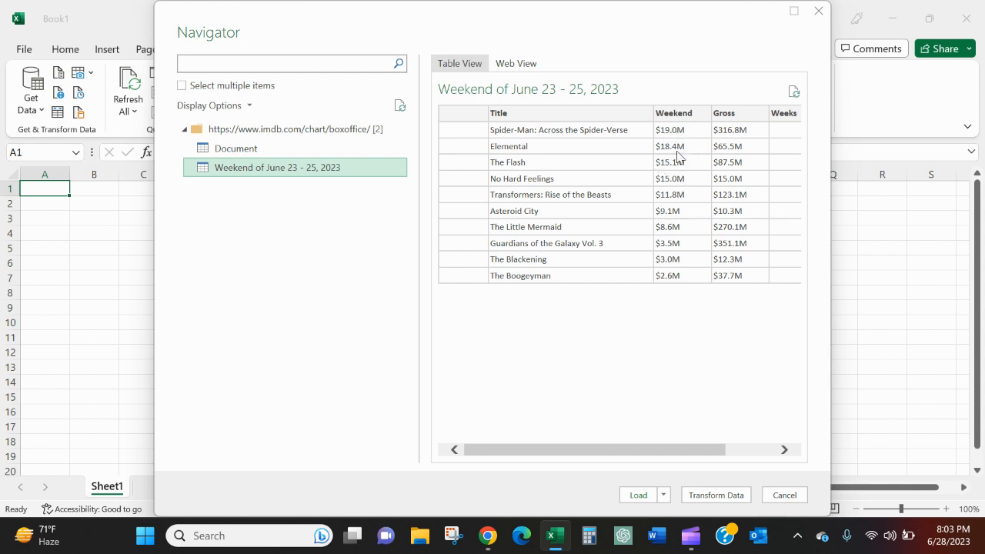
{"action": "left_click", "coordinate": [716, 497]}
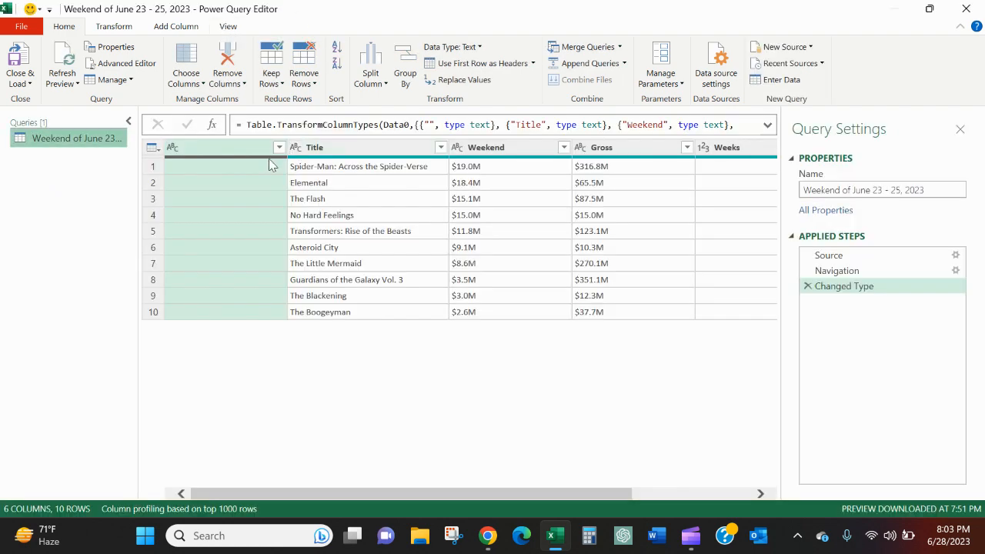
Remove the unnamed column, the Weeks column and the column named 2 from the query
{"action": "right_click", "coordinate": [234, 151]}
{"action": "left_click", "coordinate": [255, 175]}
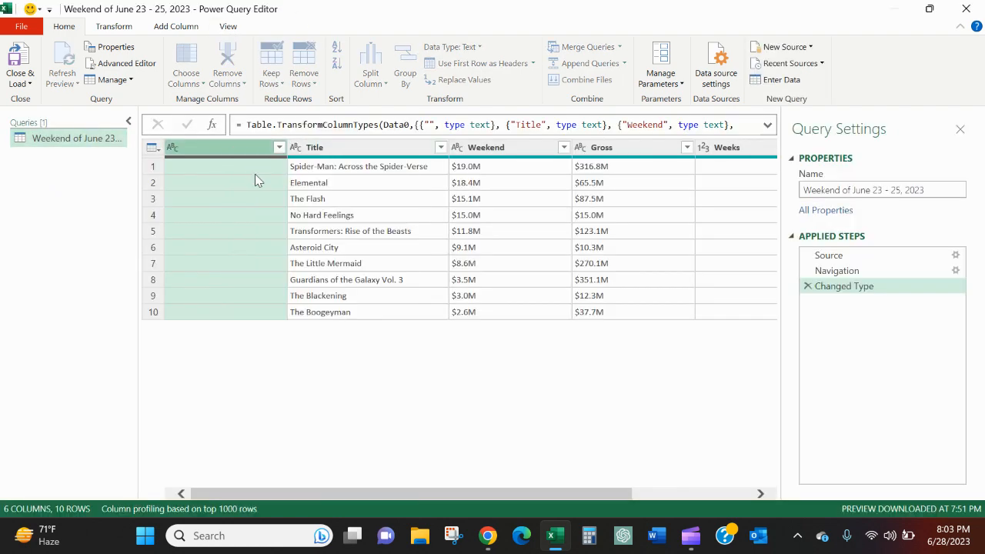
{"action": "left_click", "coordinate": [615, 148]}
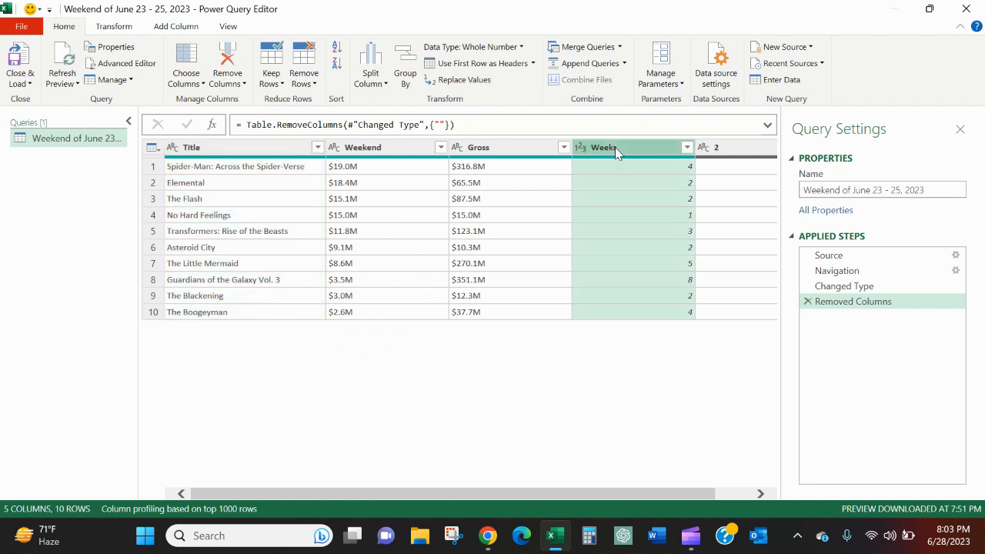
{"action": "right_click", "coordinate": [614, 146]}
{"action": "left_click", "coordinate": [652, 173]}
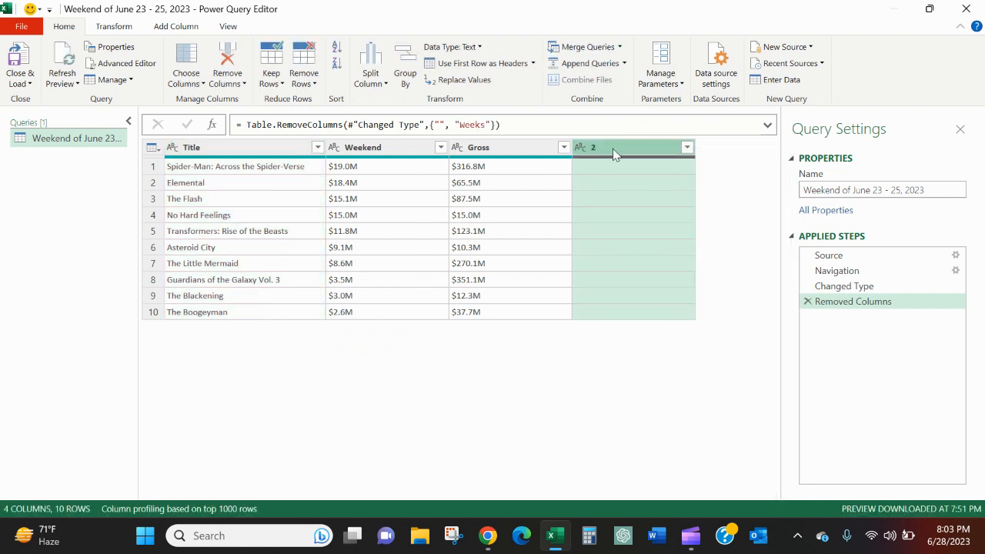
{"action": "right_click", "coordinate": [615, 154]}
{"action": "left_click", "coordinate": [648, 185]}
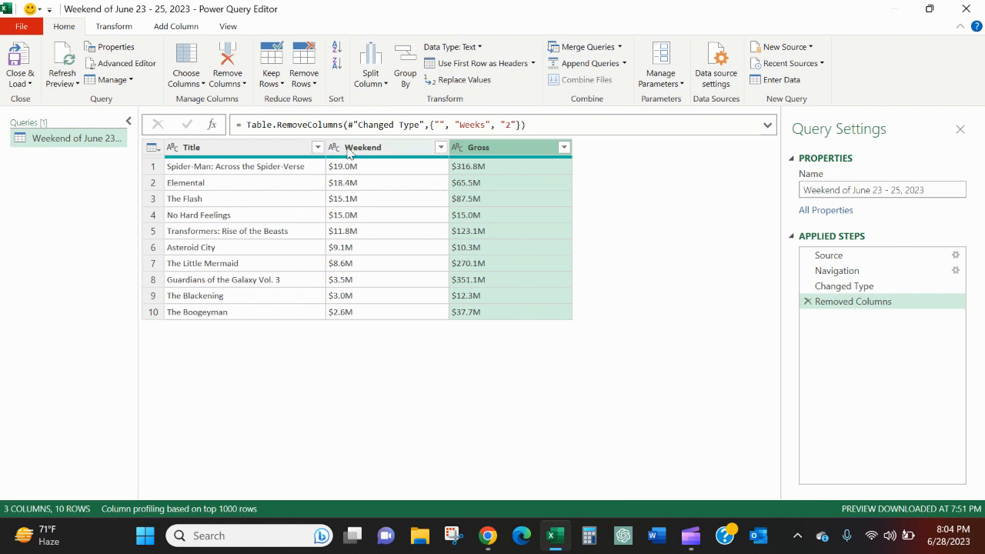
Replace the $ sign with nothing in the Weekend column
{"action": "left_click", "coordinate": [374, 153]}
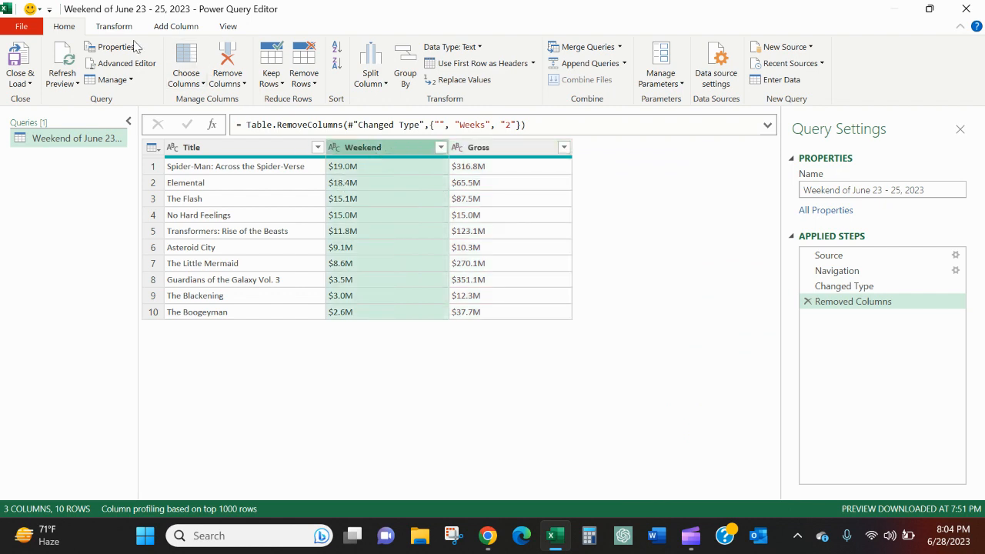
{"action": "left_click", "coordinate": [114, 26]}
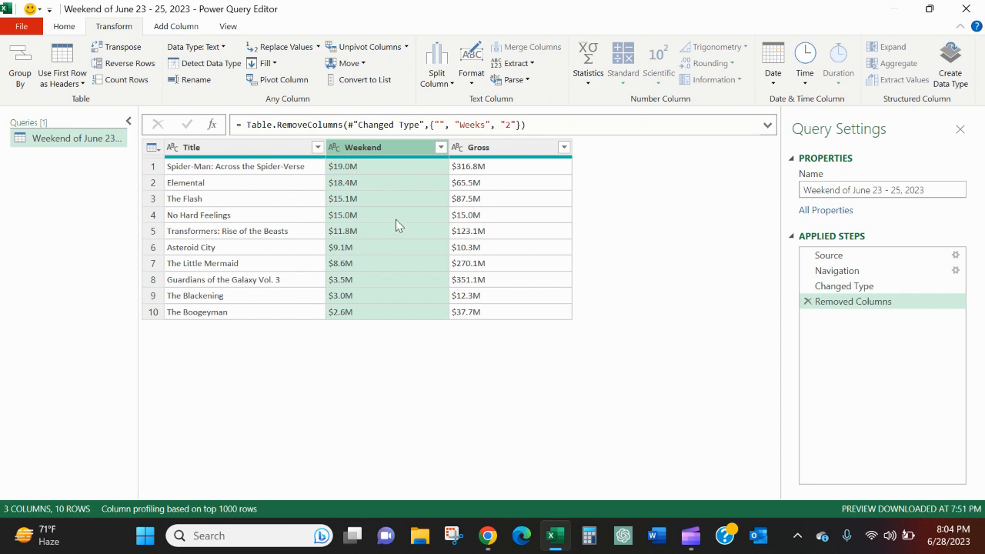
{"action": "left_click", "coordinate": [280, 54]}
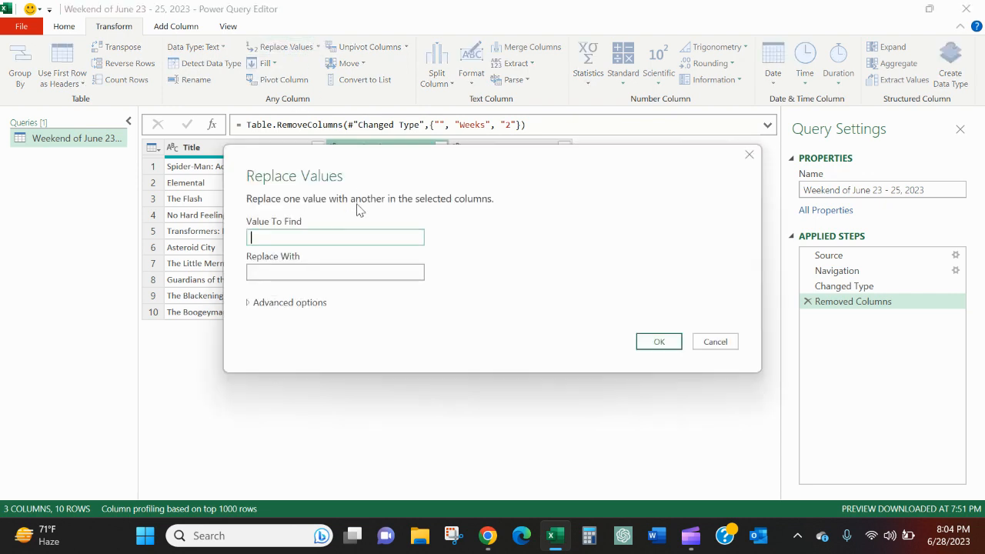
{"action": "type", "text": "$"}
{"action": "left_click", "coordinate": [656, 341]}
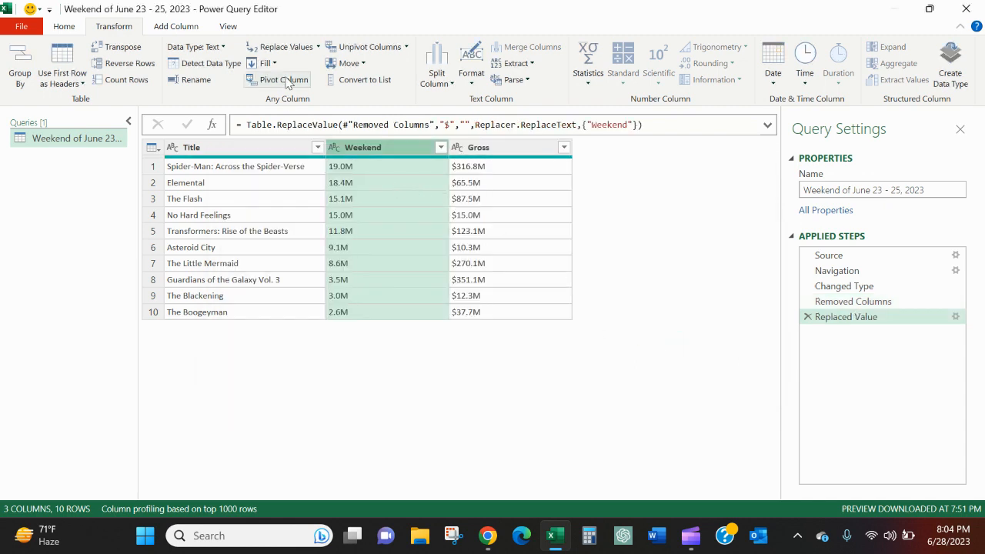
Replace the letter M with nothing in the Weekend column and set its data type to Decimal Number
{"action": "left_click", "coordinate": [284, 47]}
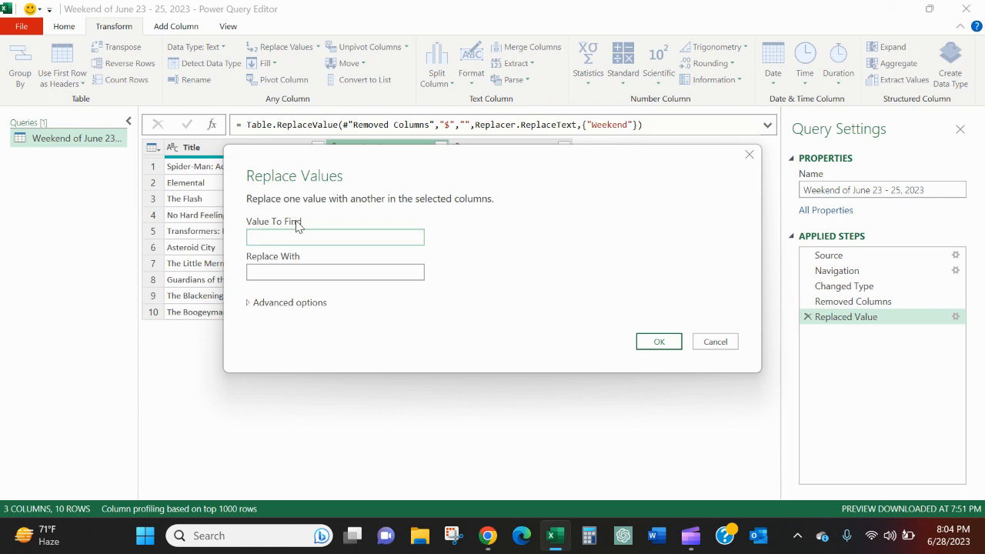
{"action": "type", "text": "M"}
{"action": "left_click", "coordinate": [656, 341]}
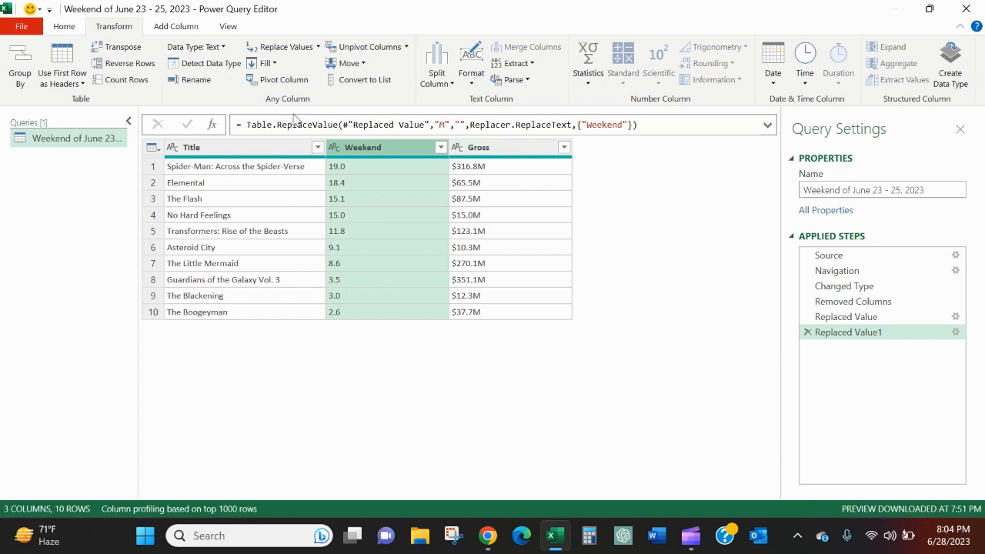
{"action": "left_click", "coordinate": [224, 48]}
{"action": "left_click", "coordinate": [223, 65]}
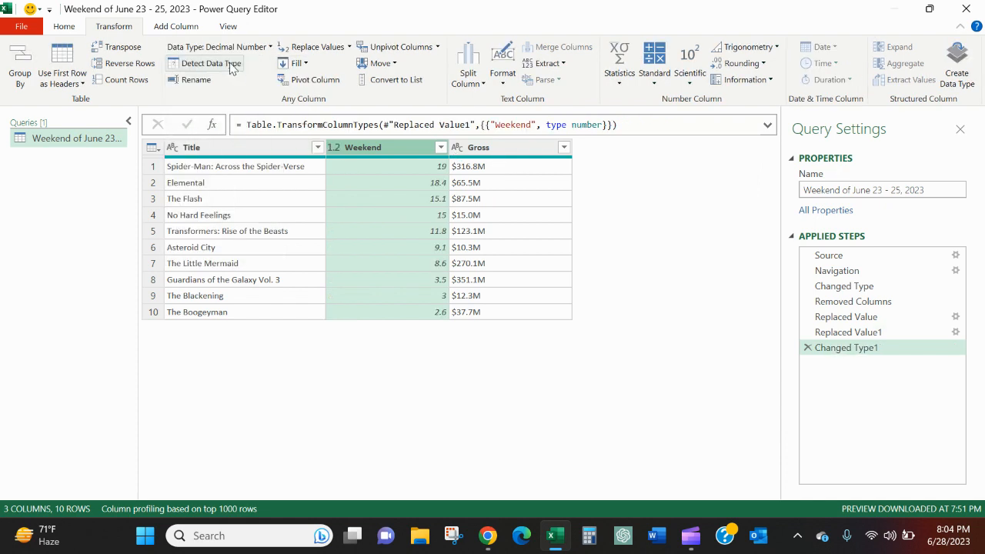
Replace the $ sign and the letter M with nothing in the Gross column
{"action": "left_click", "coordinate": [481, 148]}
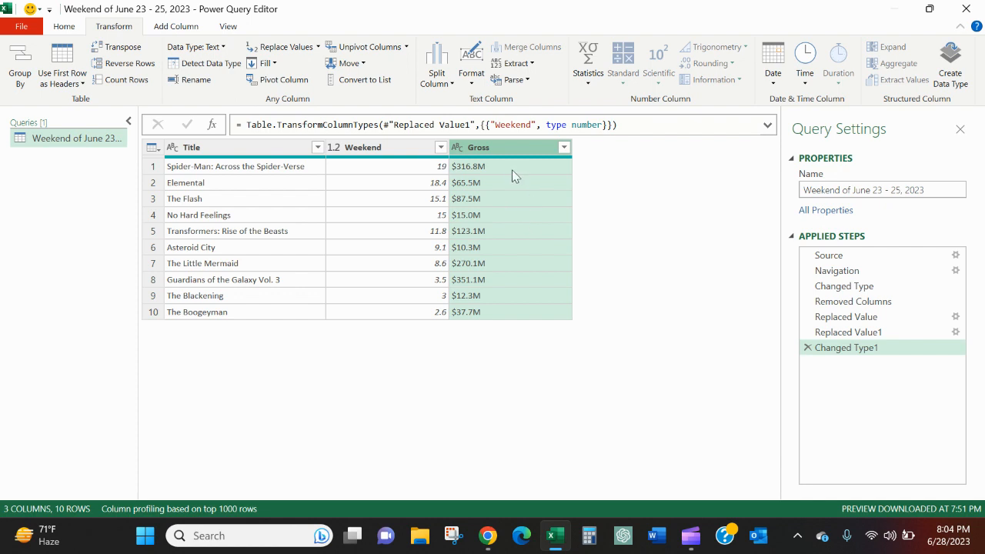
{"action": "left_click", "coordinate": [284, 47]}
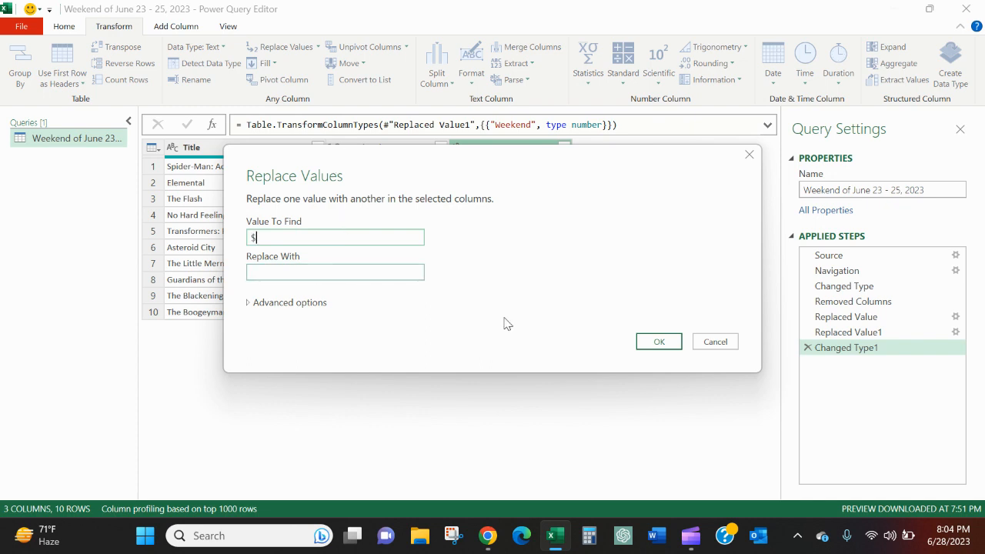
{"action": "left_click", "coordinate": [659, 342]}
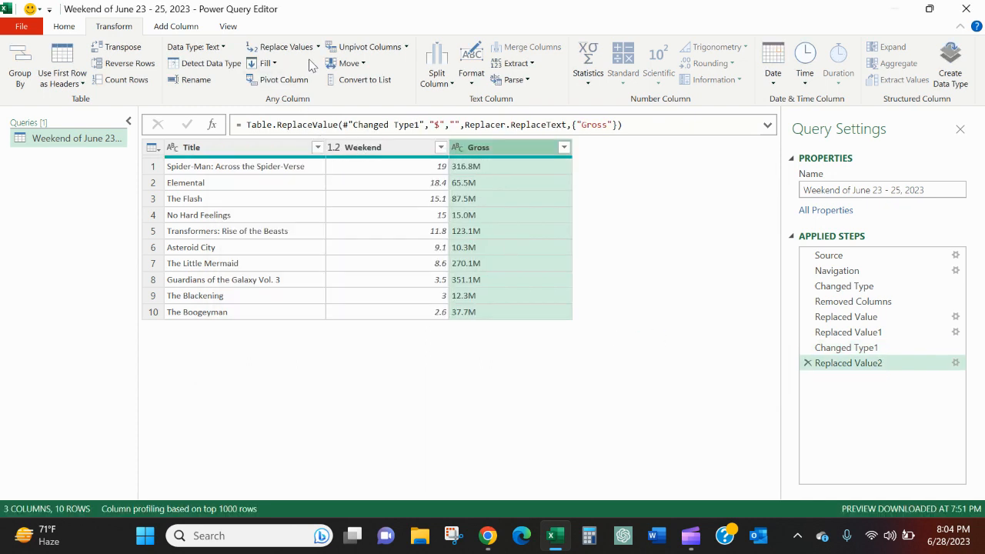
{"action": "left_click", "coordinate": [285, 47]}
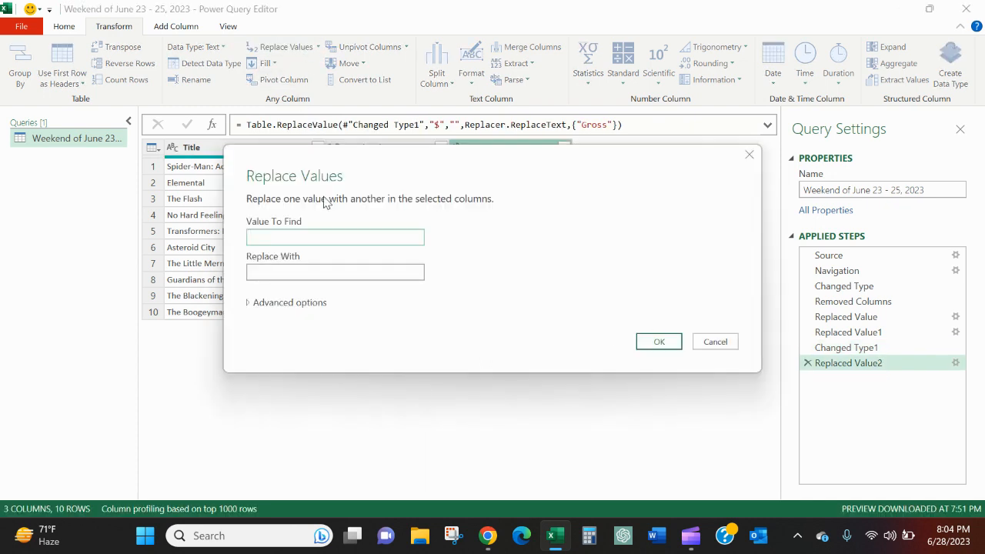
{"action": "type", "text": "M"}
{"action": "left_click", "coordinate": [659, 342]}
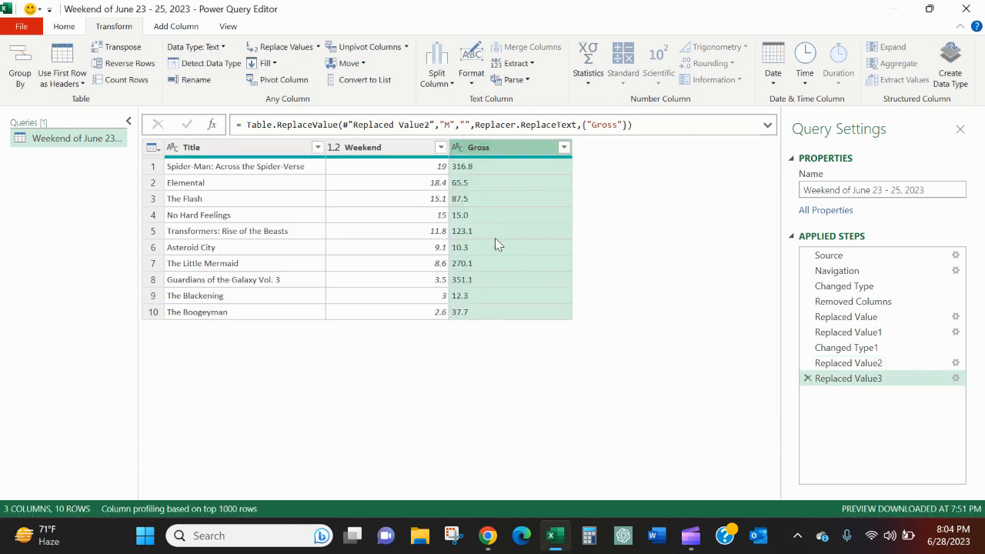
Multiply the values in the Weekend column by 1000000
{"action": "left_click", "coordinate": [400, 150]}
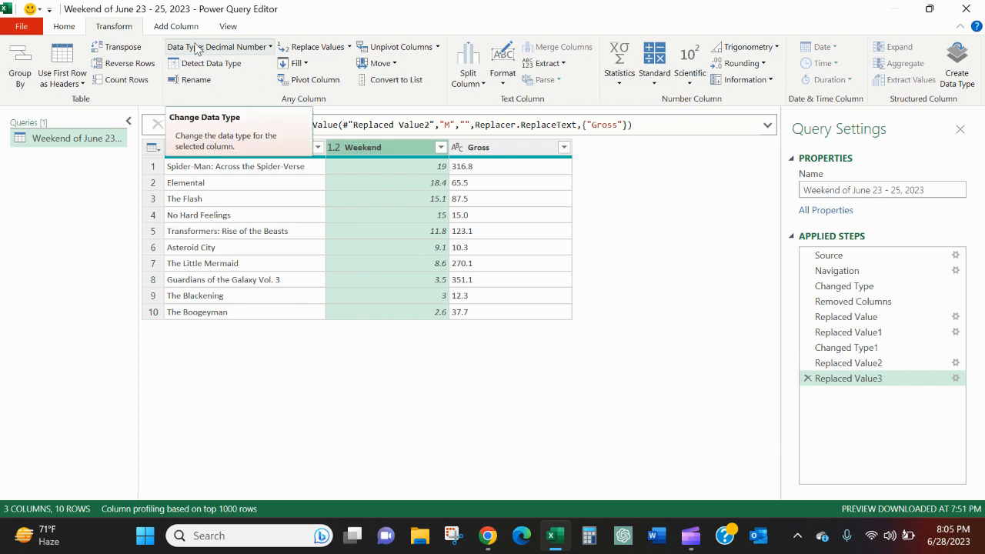
{"action": "left_click", "coordinate": [166, 28]}
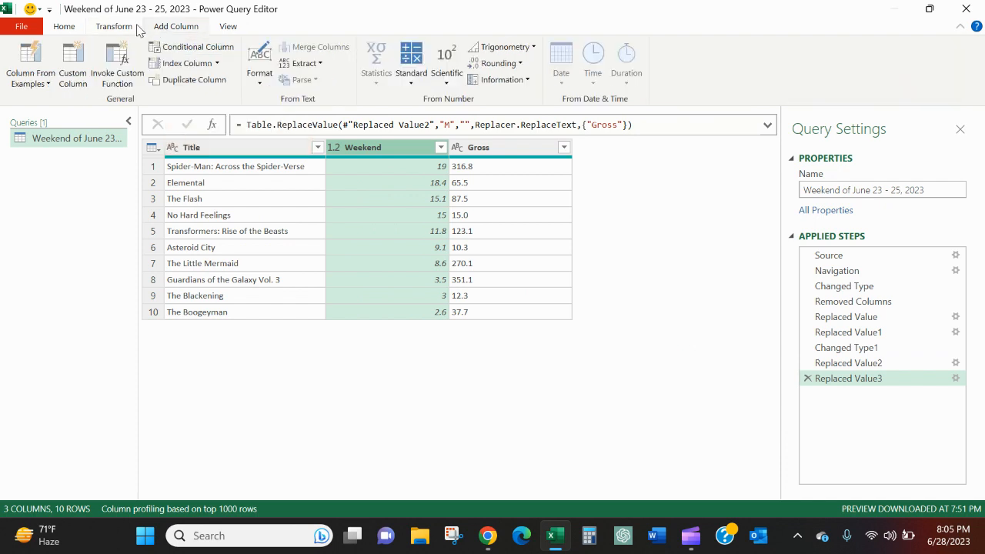
{"action": "left_click", "coordinate": [131, 28]}
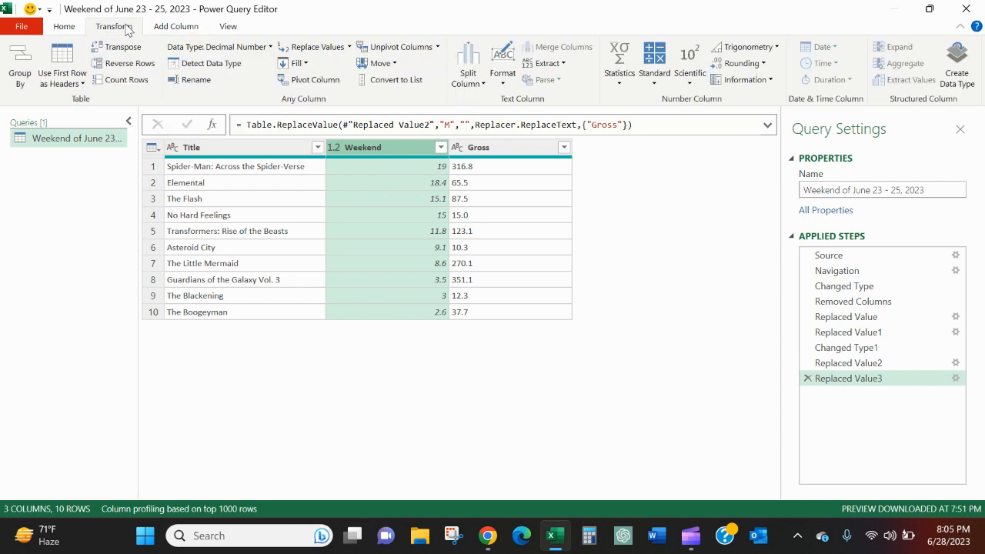
{"action": "left_click", "coordinate": [655, 86]}
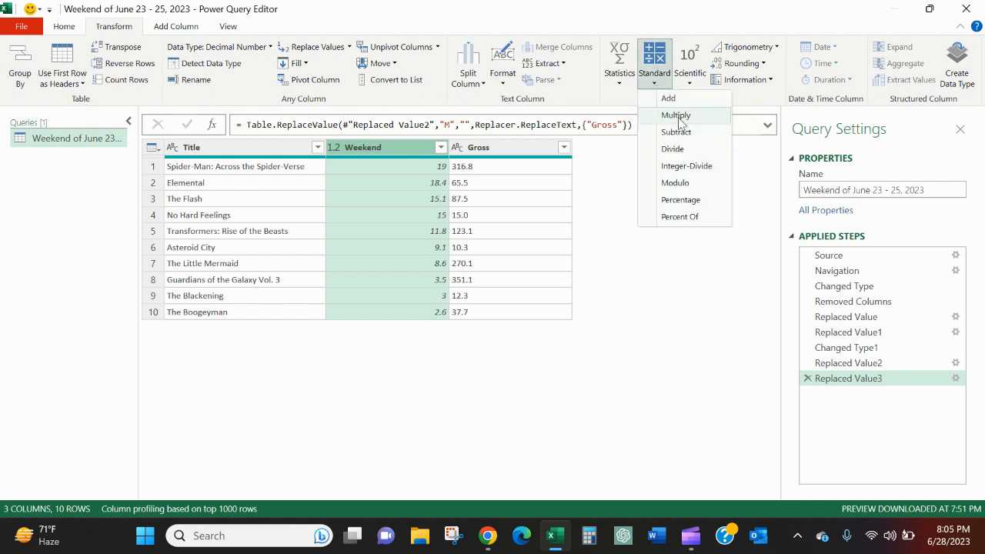
{"action": "left_click", "coordinate": [676, 115]}
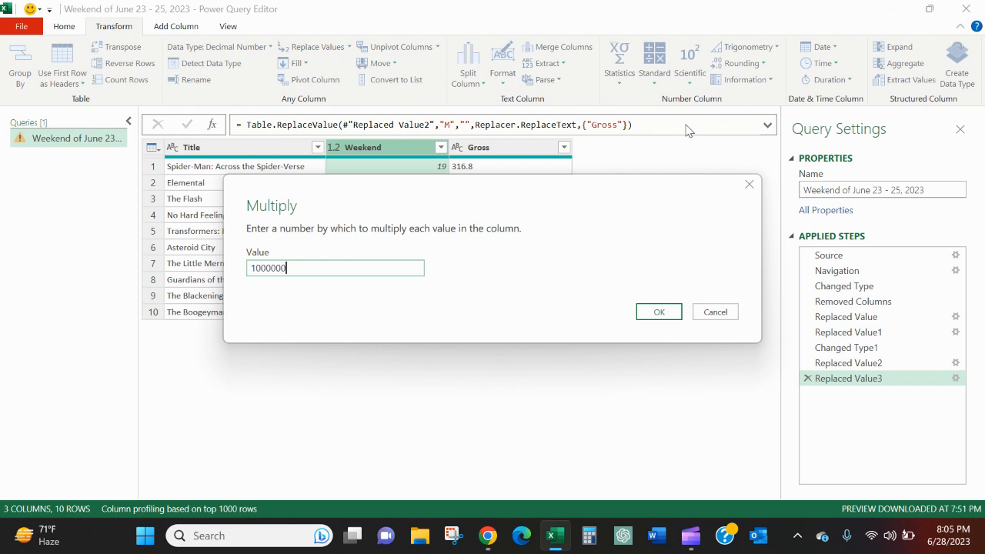
{"action": "left_click", "coordinate": [659, 313]}
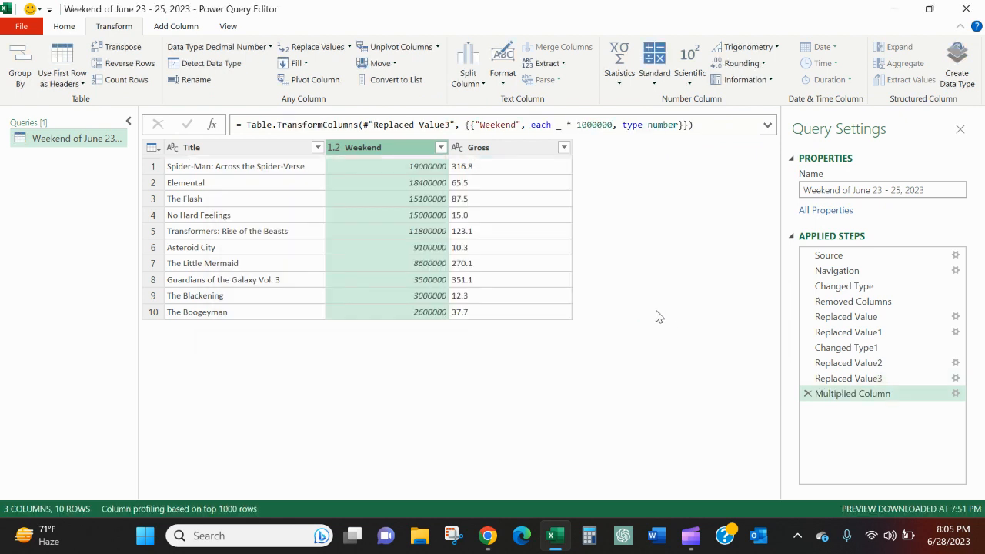
Set the data type of the Gross column to Decimal Number
{"action": "left_click", "coordinate": [491, 148]}
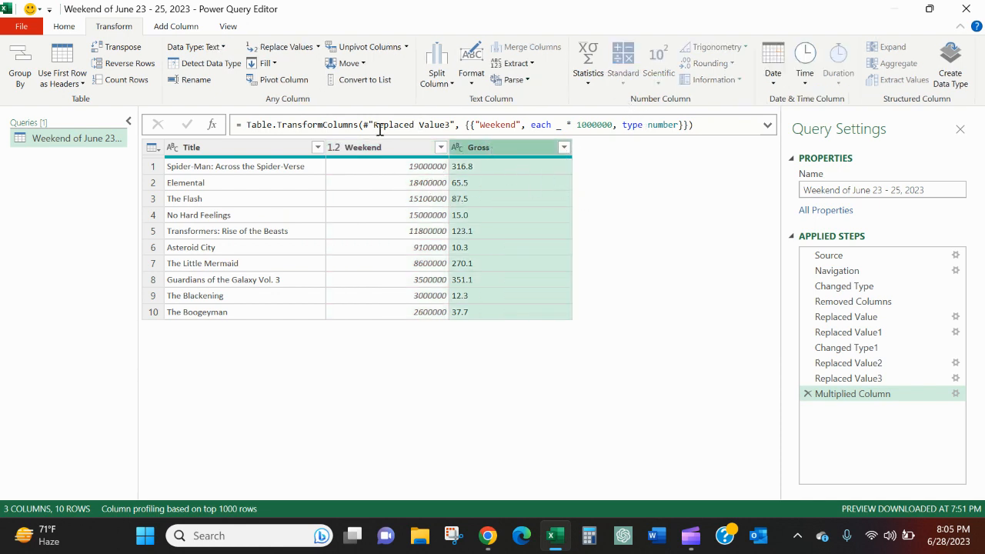
{"action": "left_click", "coordinate": [210, 47]}
{"action": "left_click", "coordinate": [216, 66]}
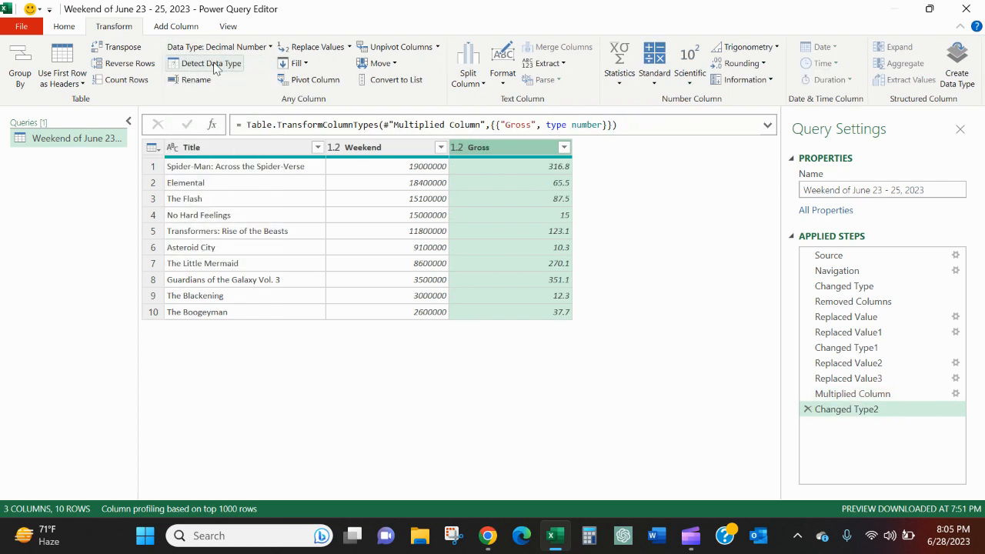
Multiply the values in the Gross column by 1000000
{"action": "left_click", "coordinate": [650, 81]}
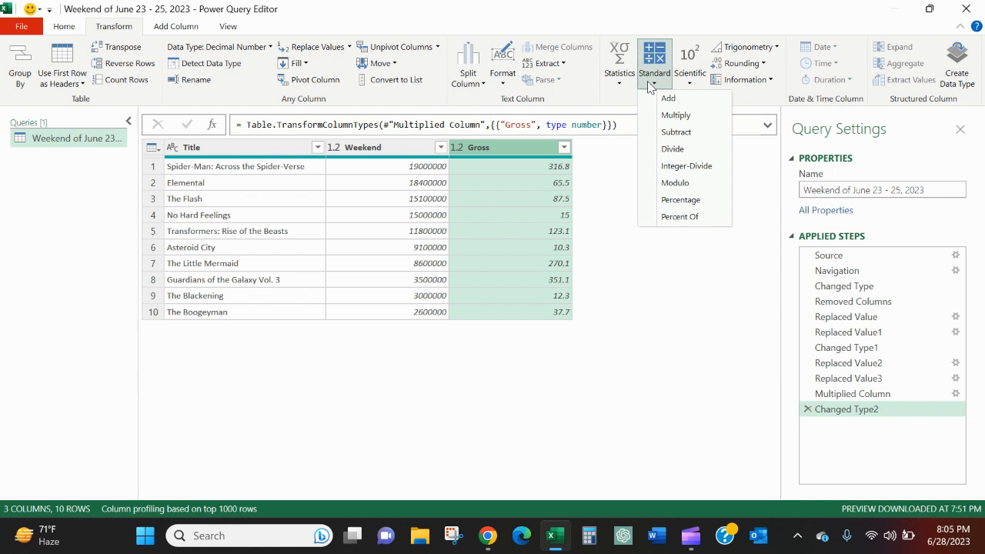
{"action": "left_click", "coordinate": [665, 116]}
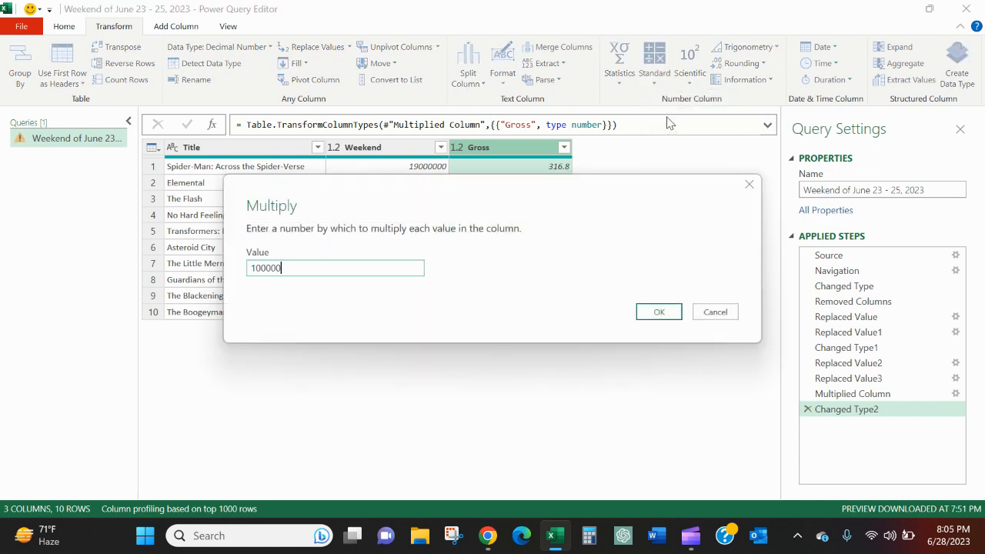
{"action": "type", "text": "1000000"}
{"action": "left_click", "coordinate": [662, 312]}
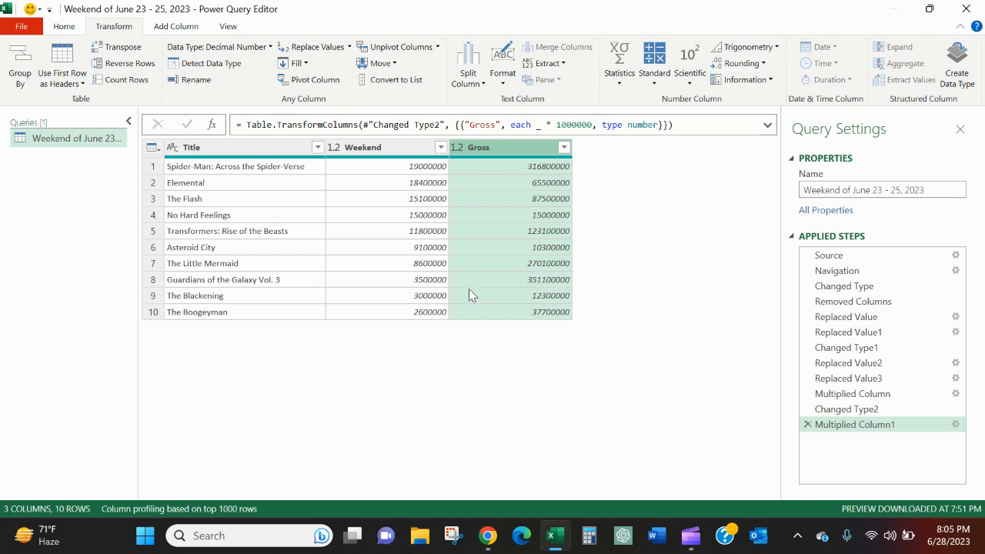
Close the query editor and load the cleaned box office query into the workbook as a table
{"action": "left_click", "coordinate": [382, 222]}
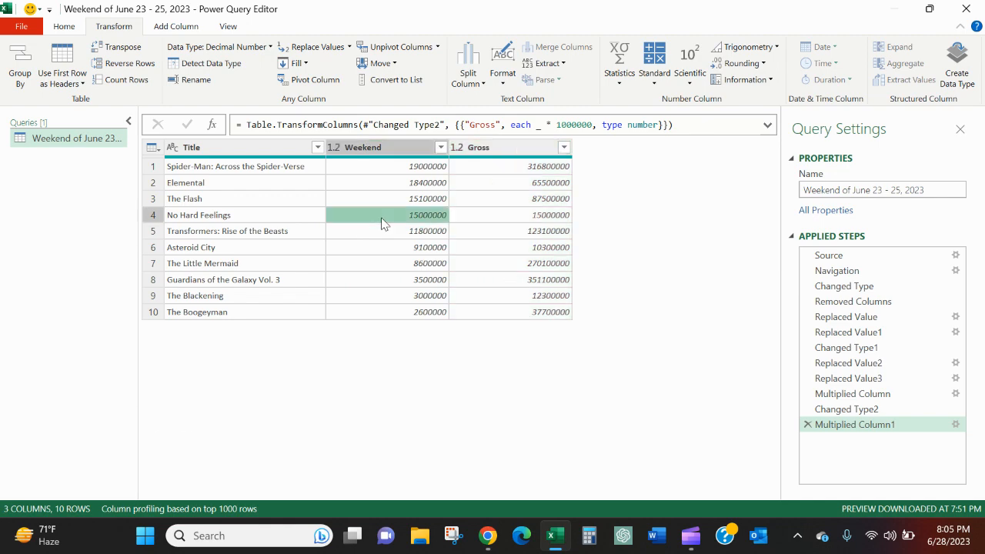
{"action": "left_click", "coordinate": [59, 27]}
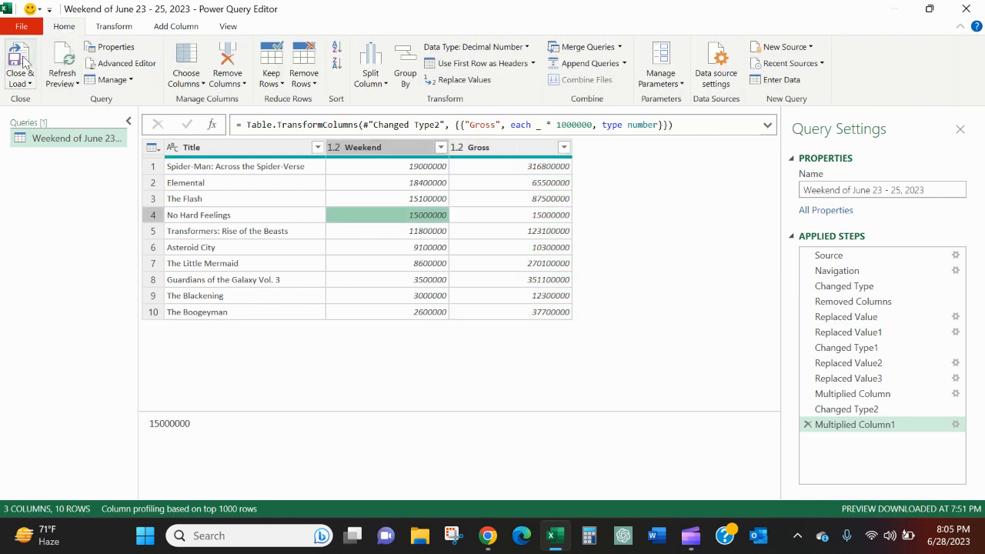
{"action": "left_click", "coordinate": [18, 60]}
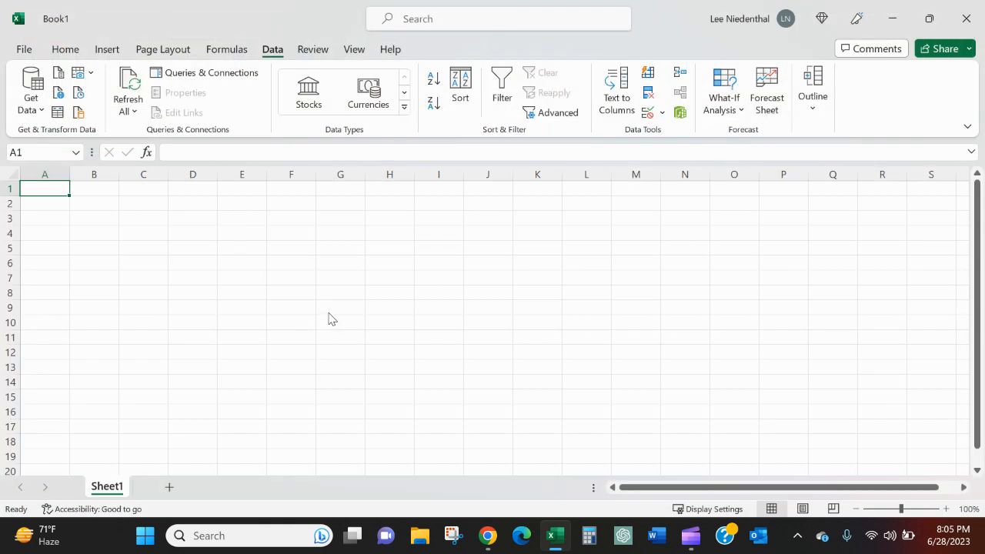
{"action": "type", "text": "d"}
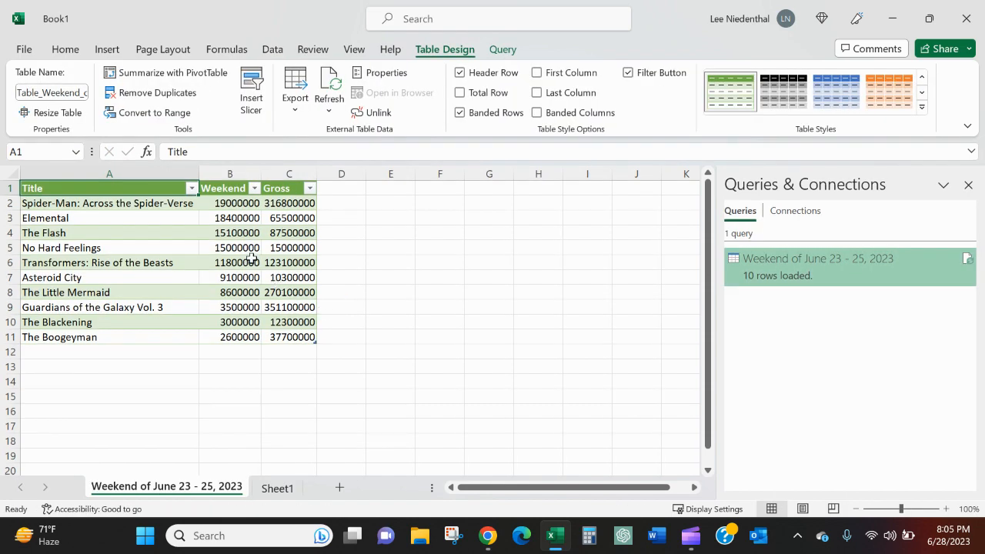
Format the Weekend and Gross columns of the loaded table with the comma number style
{"action": "left_click_drag", "start_coordinate": [248, 173], "coordinate": [287, 160]}
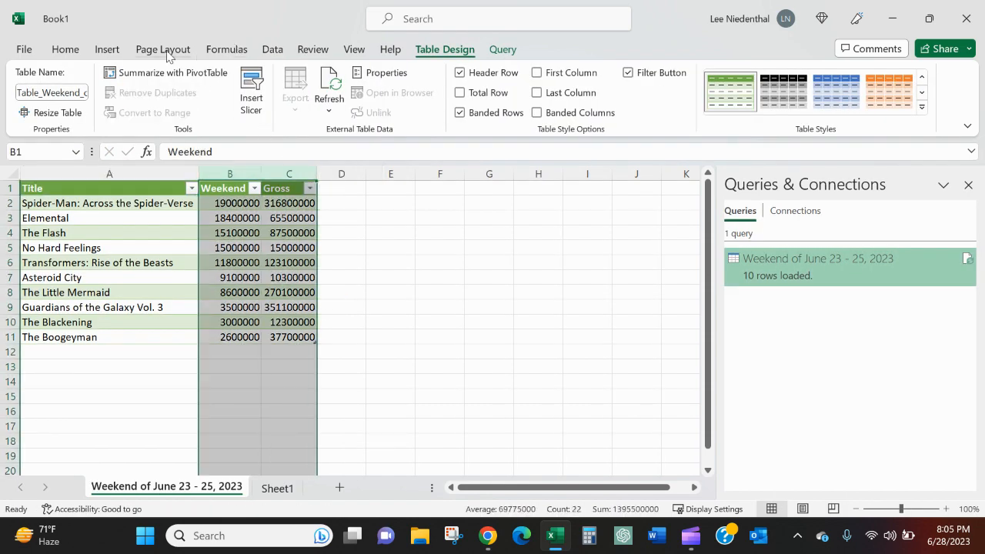
{"action": "left_click", "coordinate": [65, 48]}
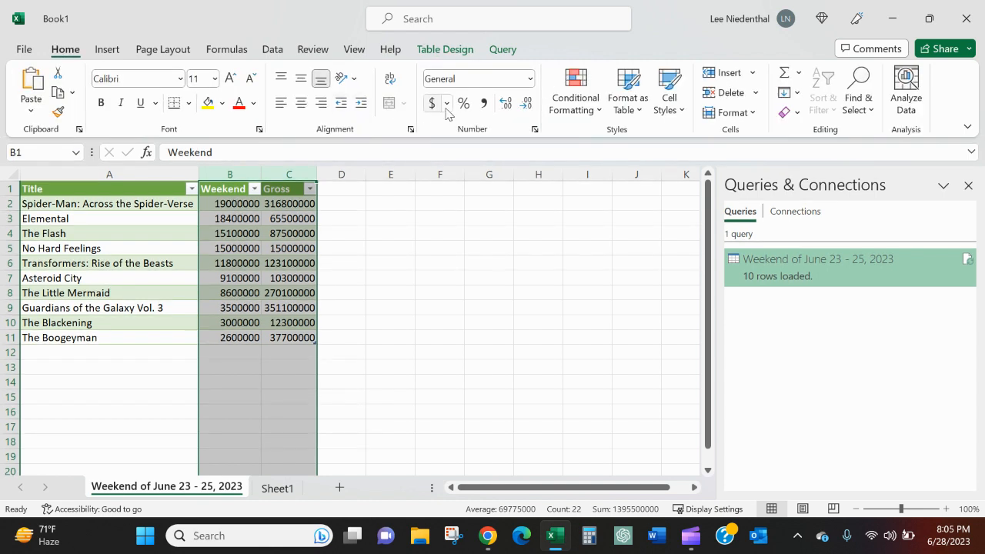
{"action": "left_click", "coordinate": [483, 103]}
{"action": "left_click", "coordinate": [240, 265]}
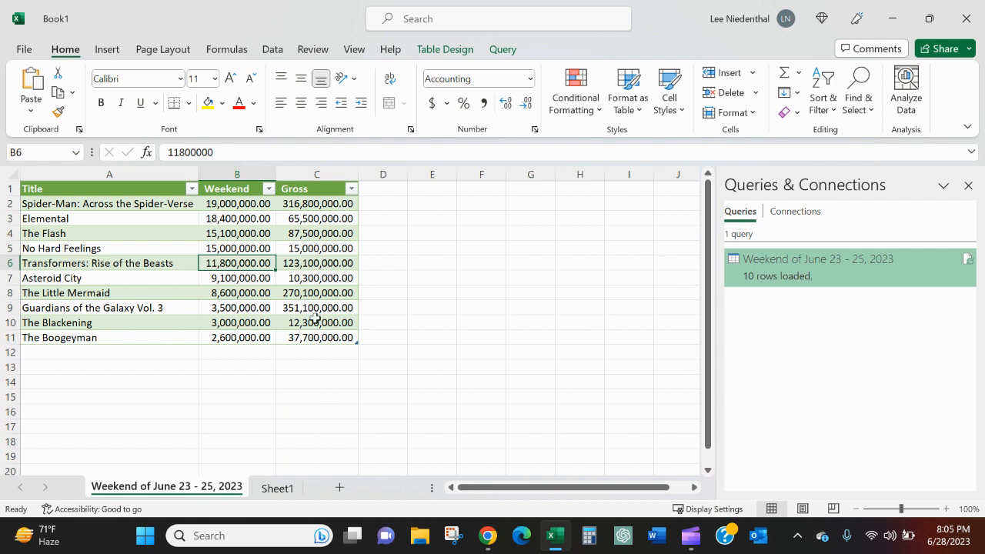
Compare The Boogeyman row in the table with its figures on the IMDb Top Box Office page in Chrome, and return to Excel
{"action": "left_click", "coordinate": [101, 339]}
{"action": "left_click_drag", "start_coordinate": [100, 340], "coordinate": [318, 337]}
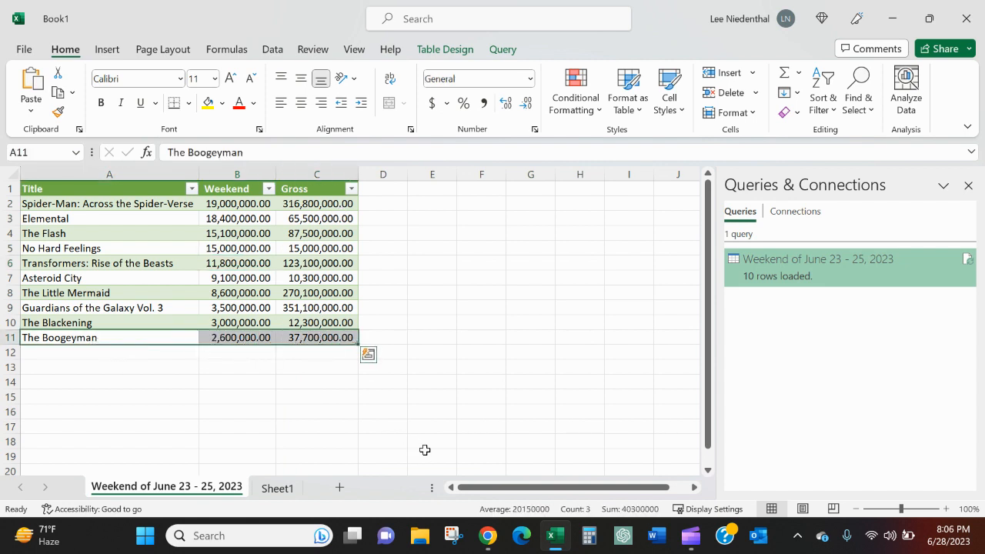
{"action": "left_click", "coordinate": [500, 548]}
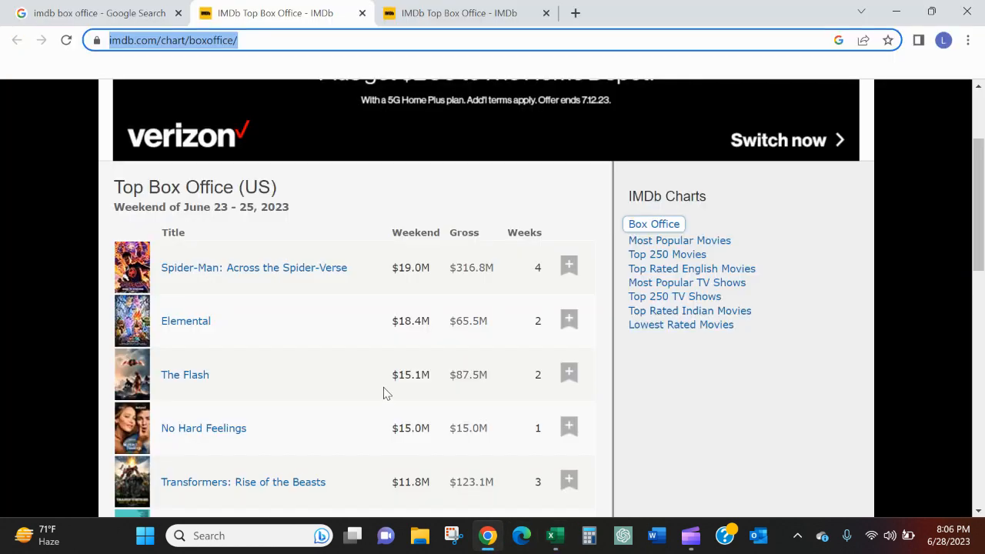
{"action": "scroll", "coordinate": [377, 392], "scroll_direction": "down", "scroll_amount": 5}
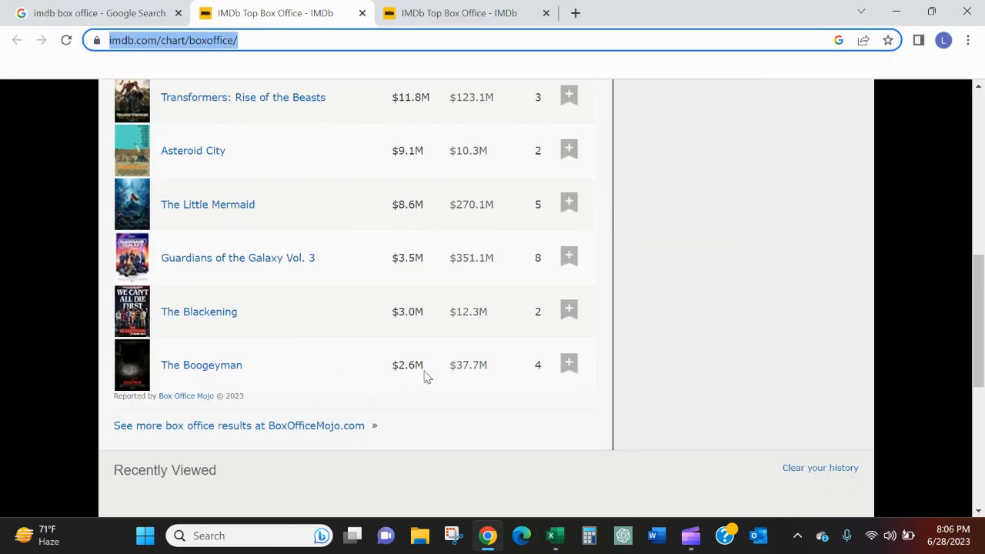
{"action": "key", "text": "alt+Tab"}
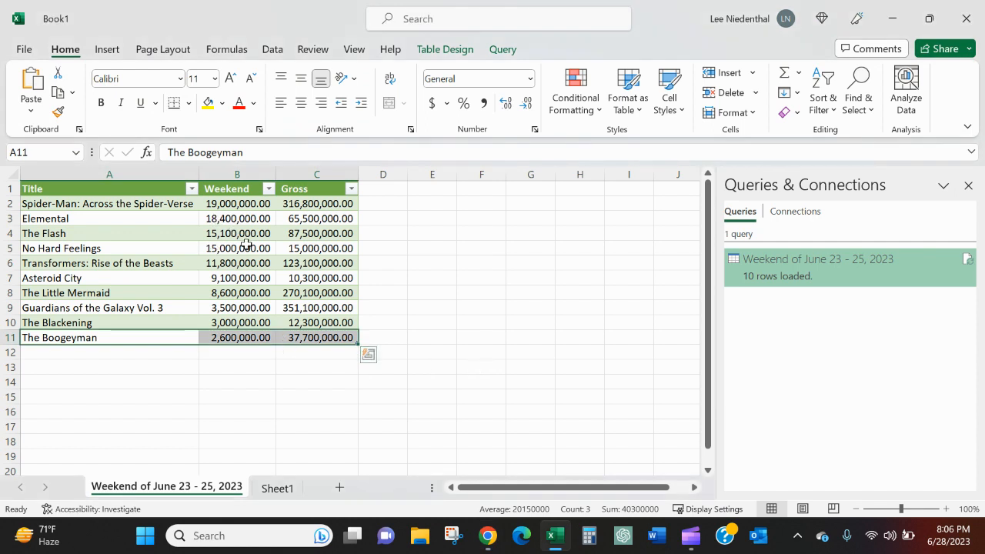
Clear the table contents from the Transformers: Rise of the Beasts row through The Boogeyman row
{"action": "left_click", "coordinate": [429, 263]}
{"action": "left_click_drag", "start_coordinate": [117, 266], "coordinate": [297, 329]}
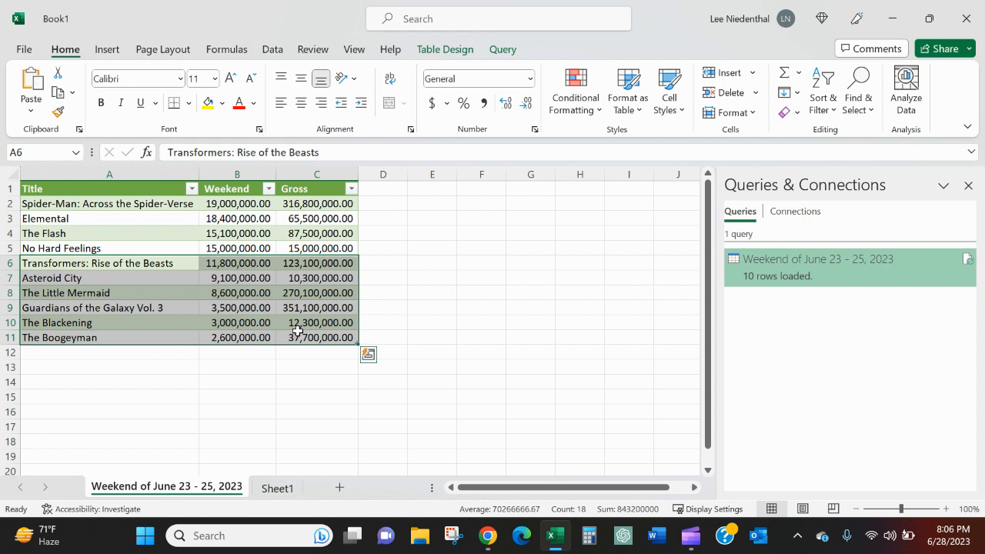
{"action": "key", "text": "Delete"}
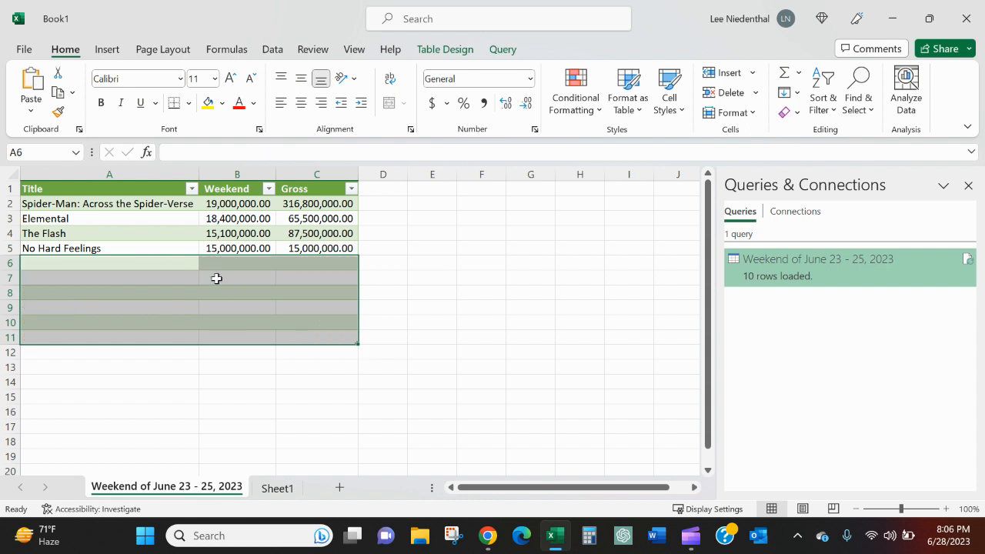
Refresh the box office table from its web query
{"action": "left_click", "coordinate": [213, 244]}
{"action": "right_click", "coordinate": [214, 244]}
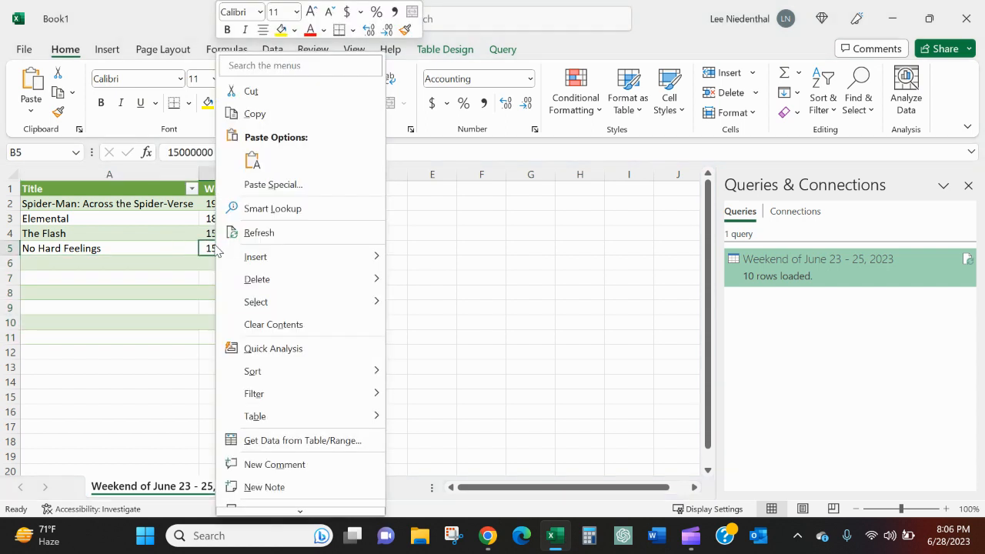
{"action": "left_click", "coordinate": [258, 234]}
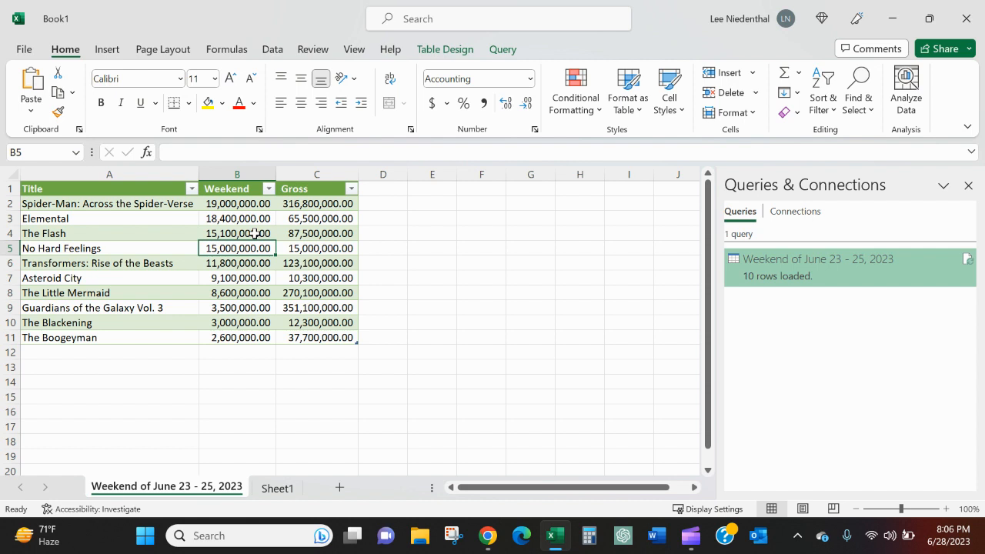
{"action": "mouse_move", "coordinate": [691, 535]}
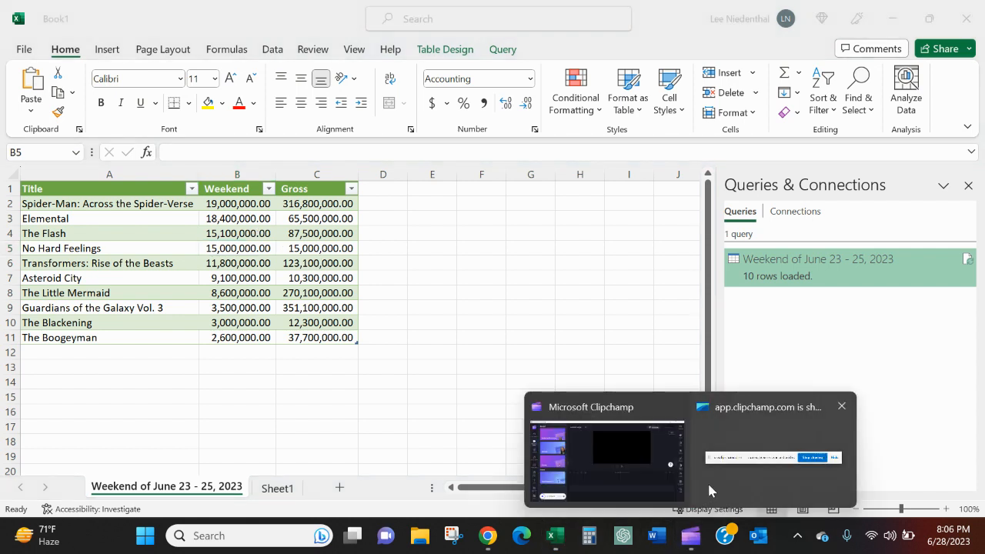